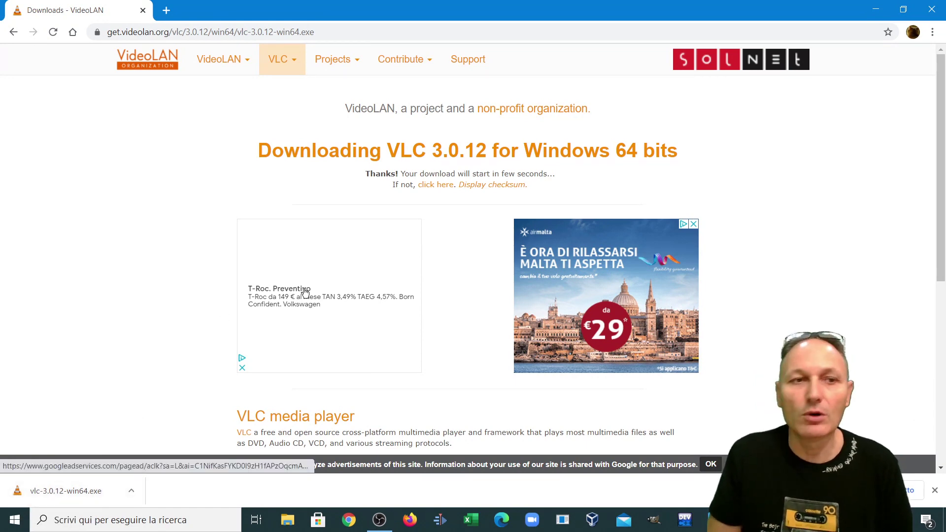
- Close the browser and run the vlc-3.0.12-win64.exe installer from the Download folder, allowing it to make changes
left_click(930, 11)
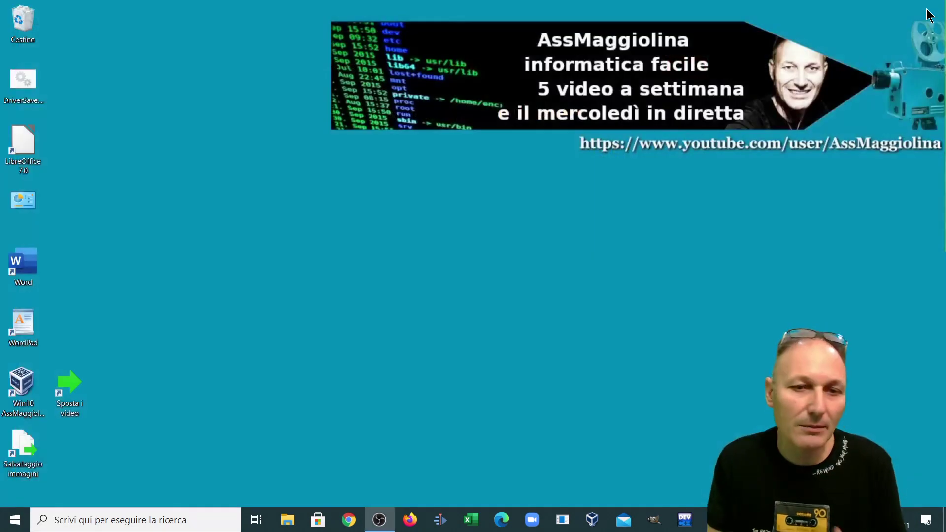
left_click(288, 521)
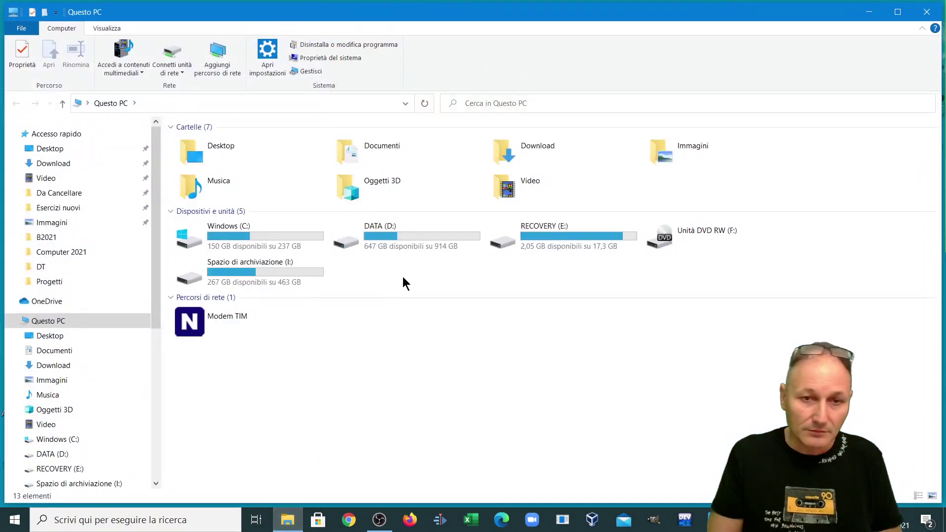
double_click(526, 164)
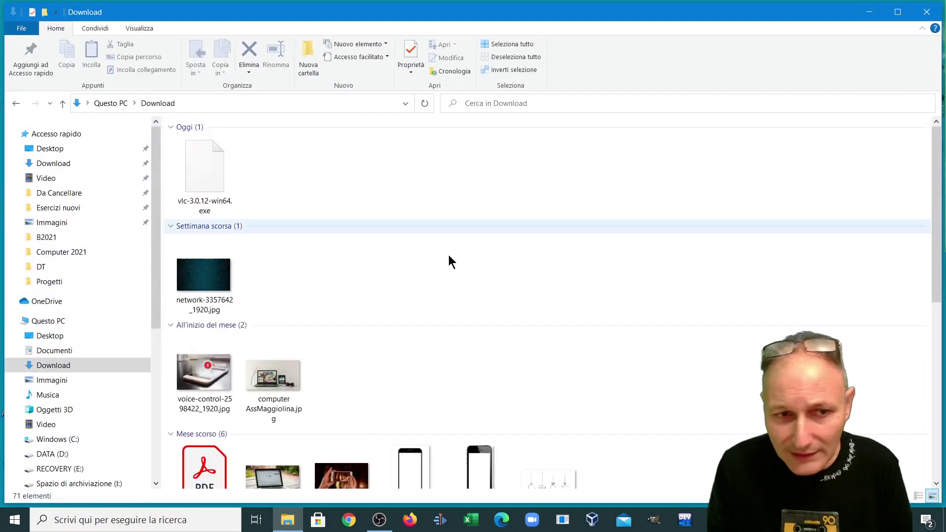
double_click(202, 177)
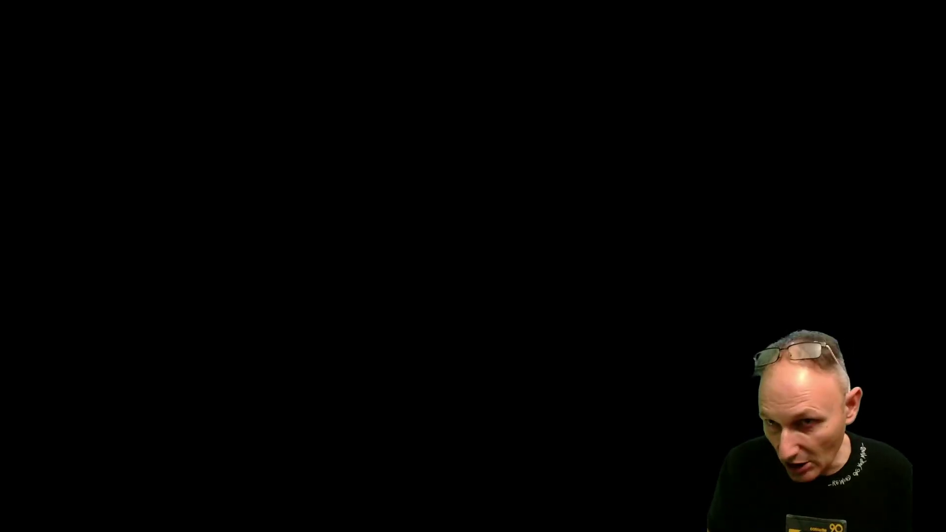
left_click(361, 278)
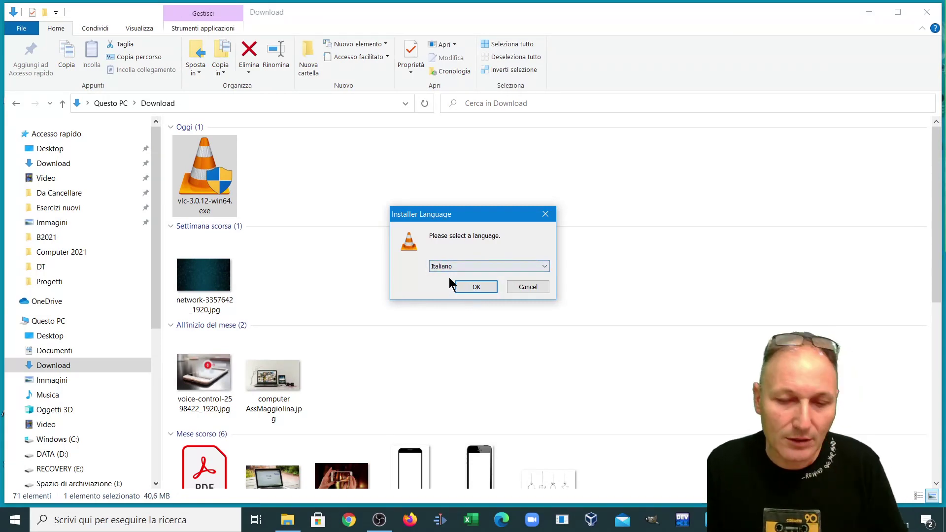
- Accept Italiano as the installer language and proceed through the licence agreement, keeping the default VLC components
left_click(465, 290)
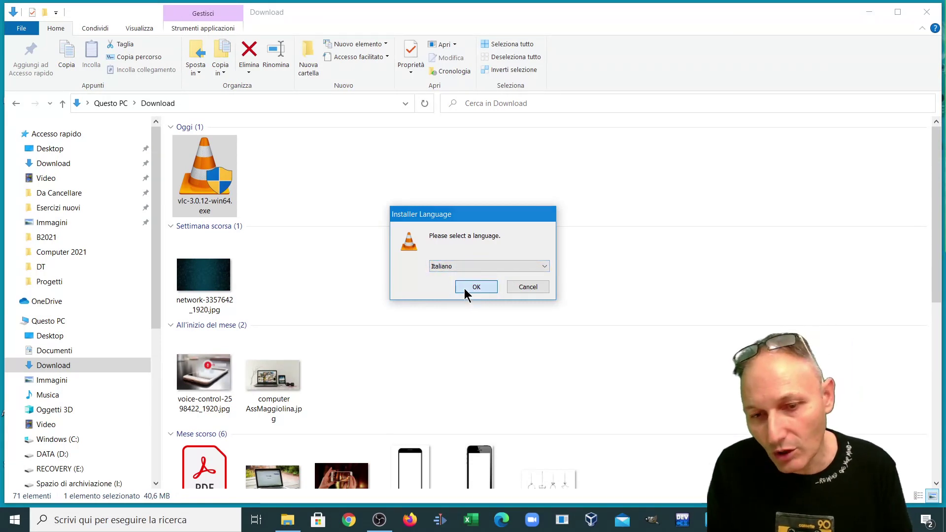
left_click(536, 356)
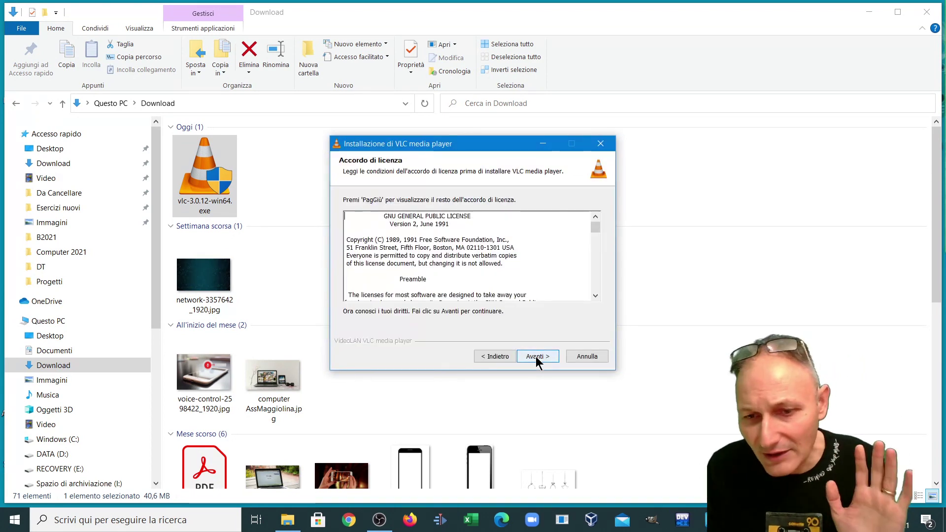
left_click(529, 360)
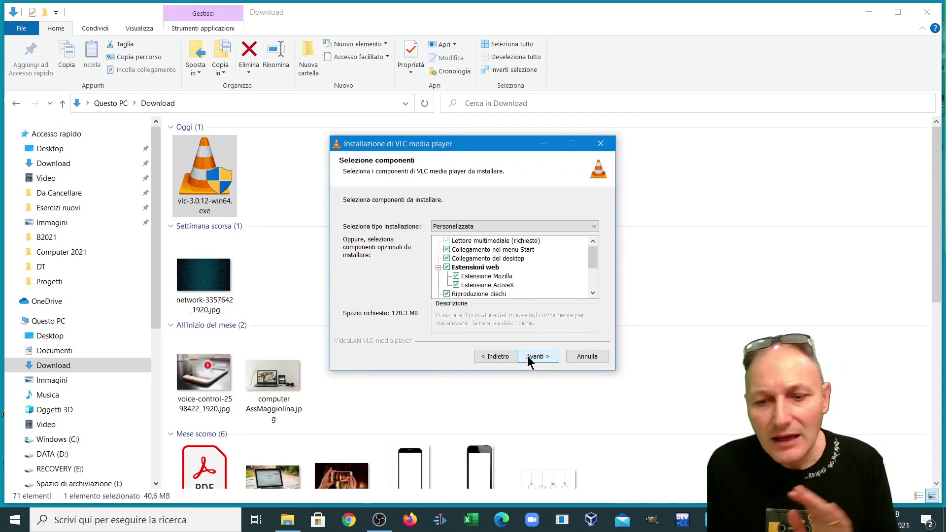
left_click(528, 360)
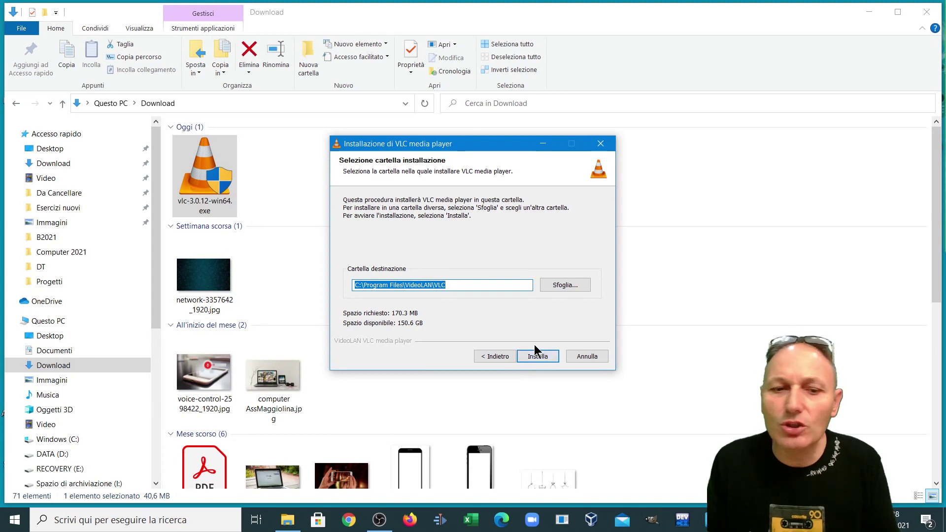
- Set the destination folder to D:\Program Files\VideoLAN\VLC and install VLC media player
left_click(354, 285)
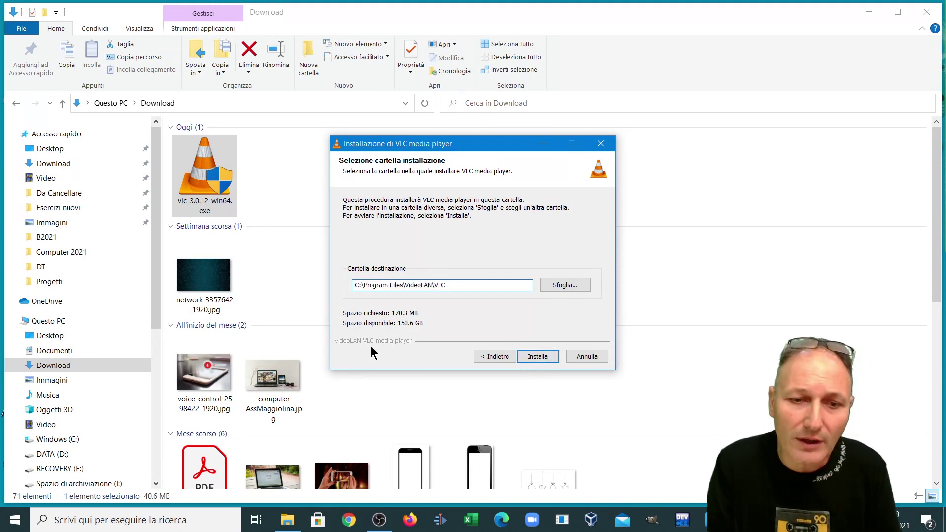
key("Delete")
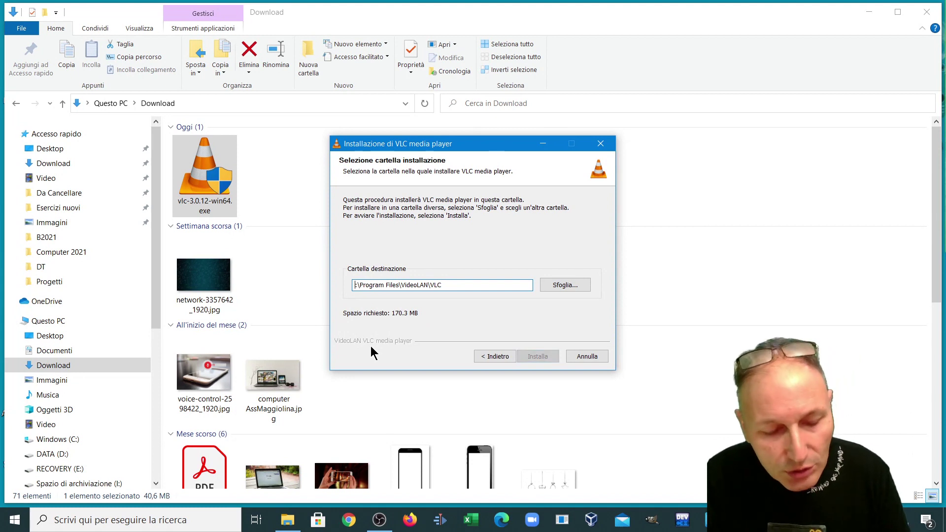
type("D")
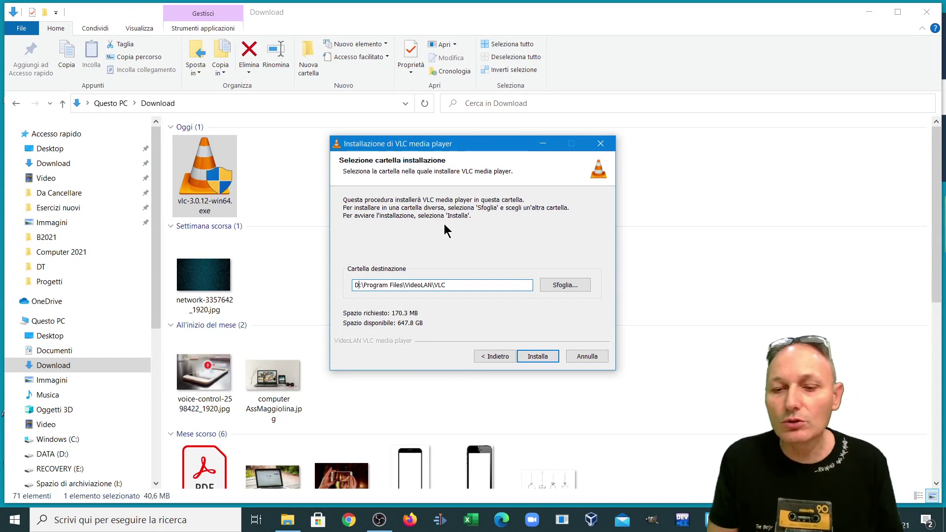
left_click(530, 356)
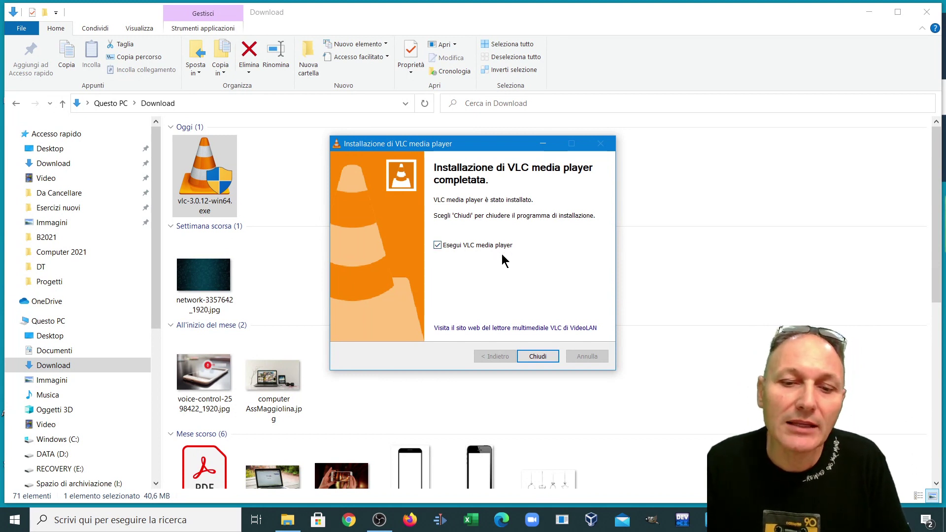
- Finish the setup with VLC media player launched, confirm its privacy and network access dialog, and close the player
left_click(538, 357)
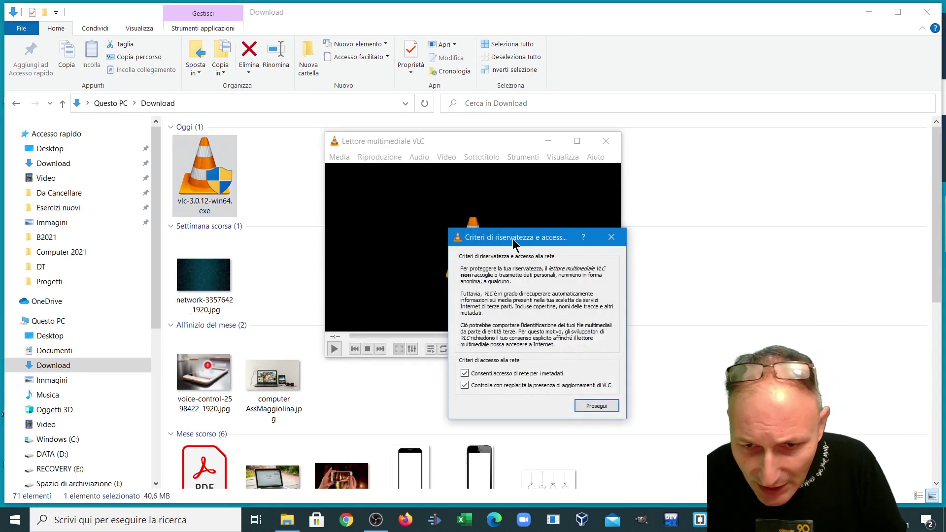
left_click_drag(513, 242, 468, 61)
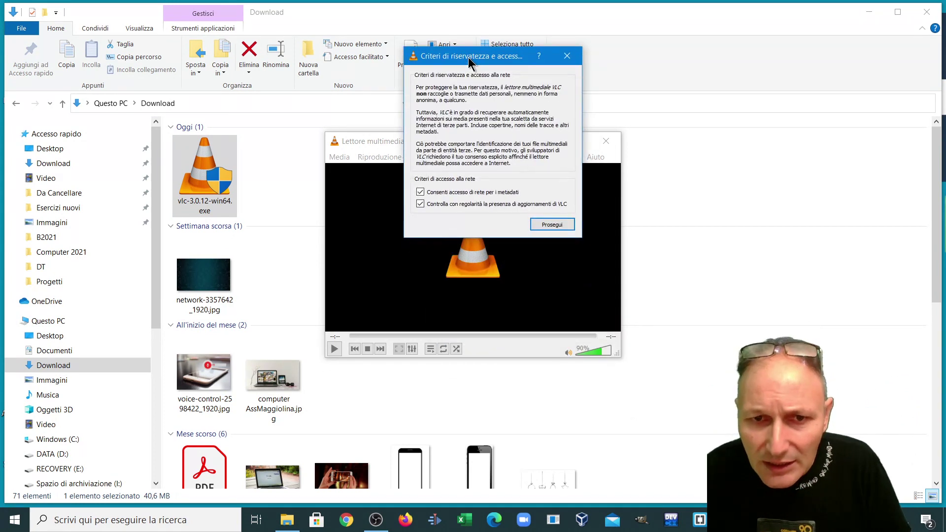
left_click(479, 205)
left_click(565, 222)
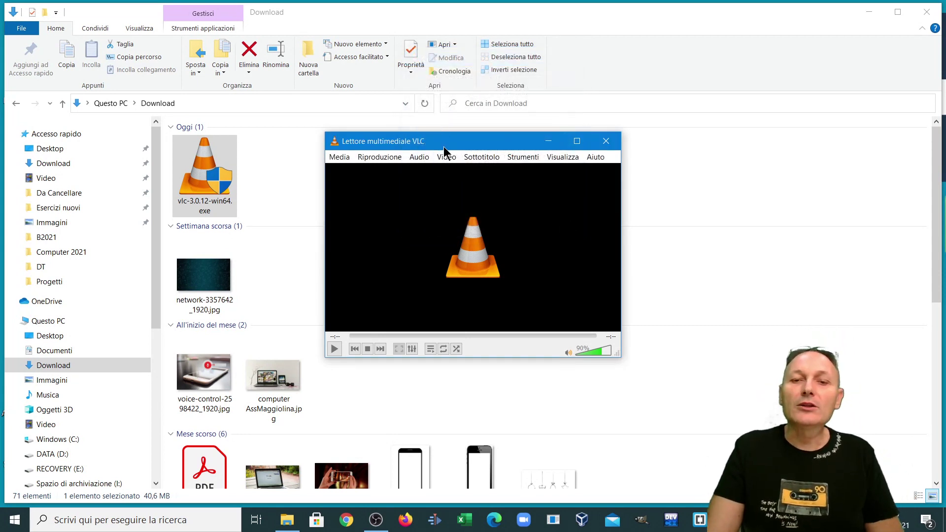
left_click_drag(443, 144, 335, 106)
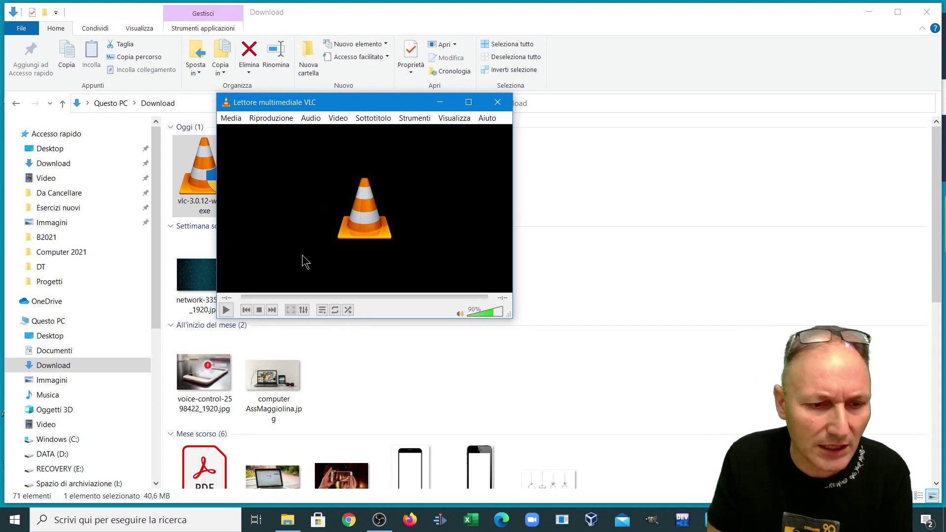
left_click(497, 102)
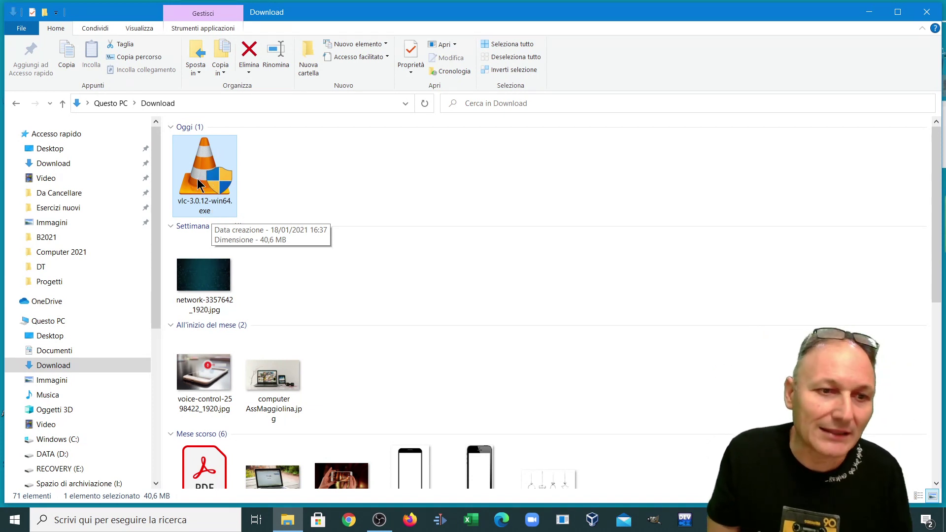
- Delete the vlc-3.0.12-win64.exe installer from the Download folder and the VLC media player shortcut from the desktop
left_click_drag(199, 184, 265, 190)
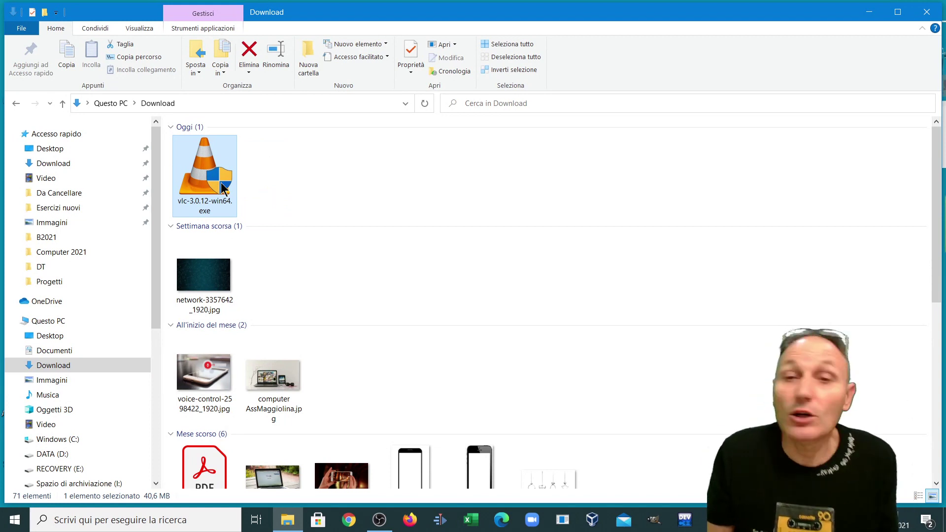
key("Delete")
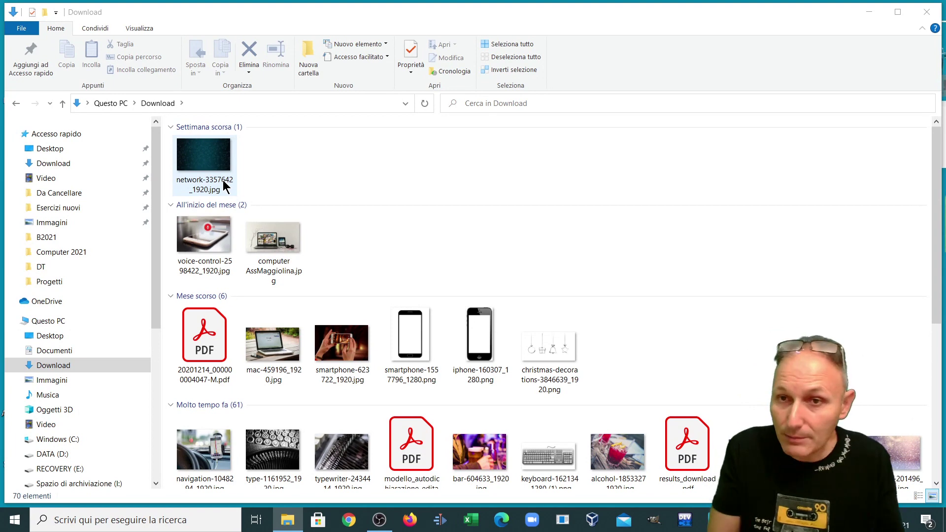
left_click(925, 12)
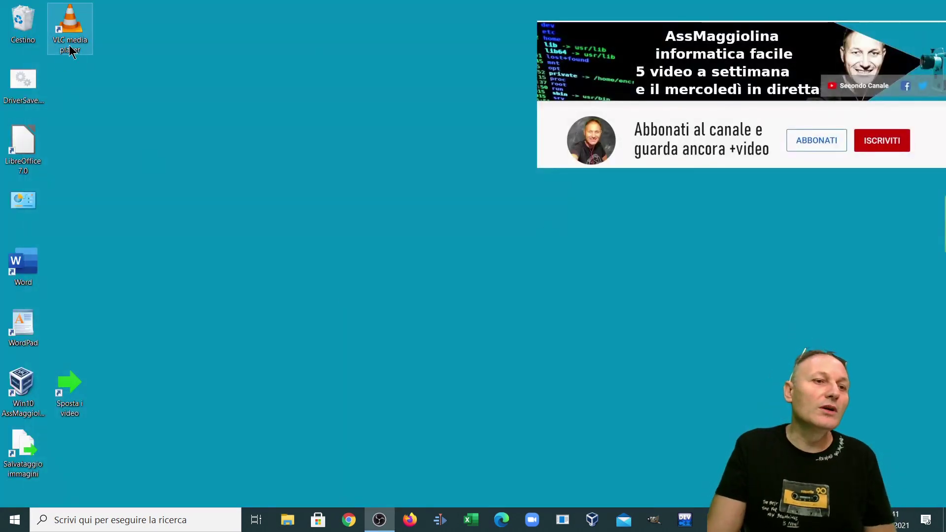
left_click_drag(78, 24, 31, 21)
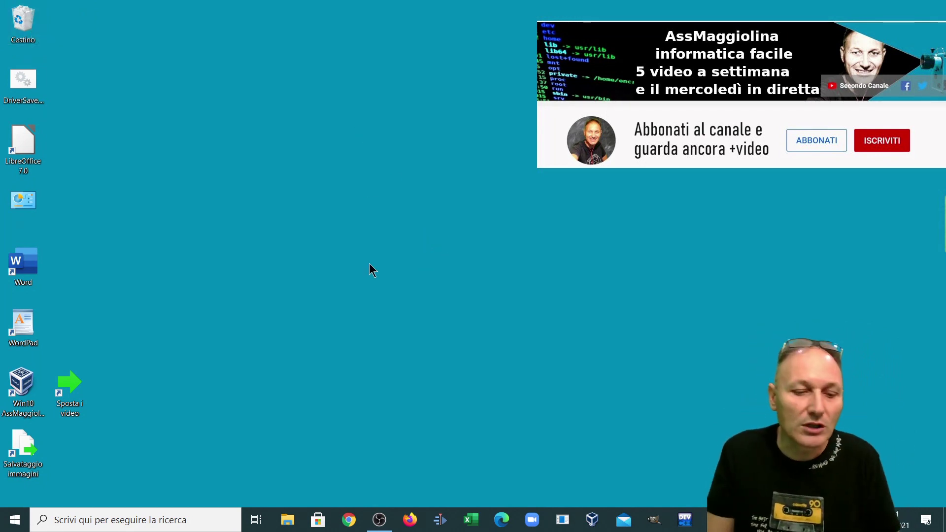
- Play the video numbered 29 from the Video\Computer 2021 folder on the Spazio di archiviazione (I:) drive
left_click(290, 525)
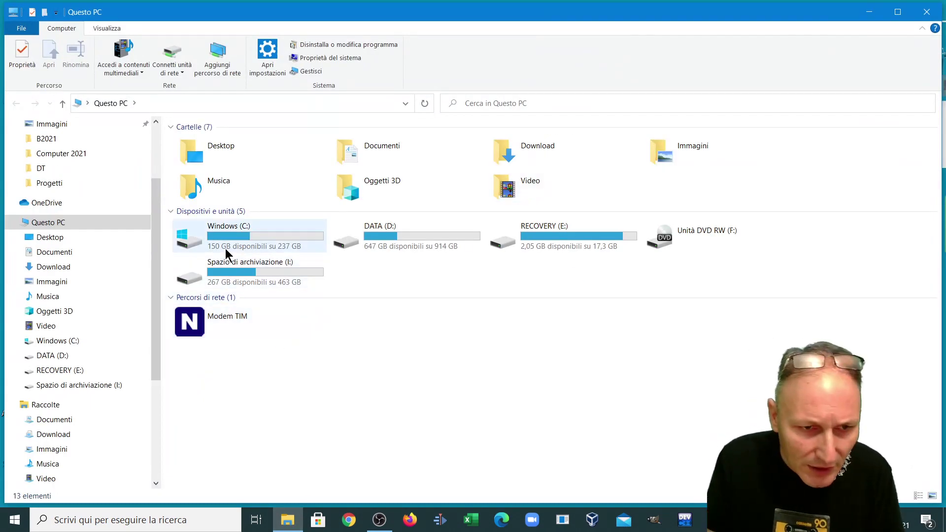
double_click(232, 283)
double_click(186, 238)
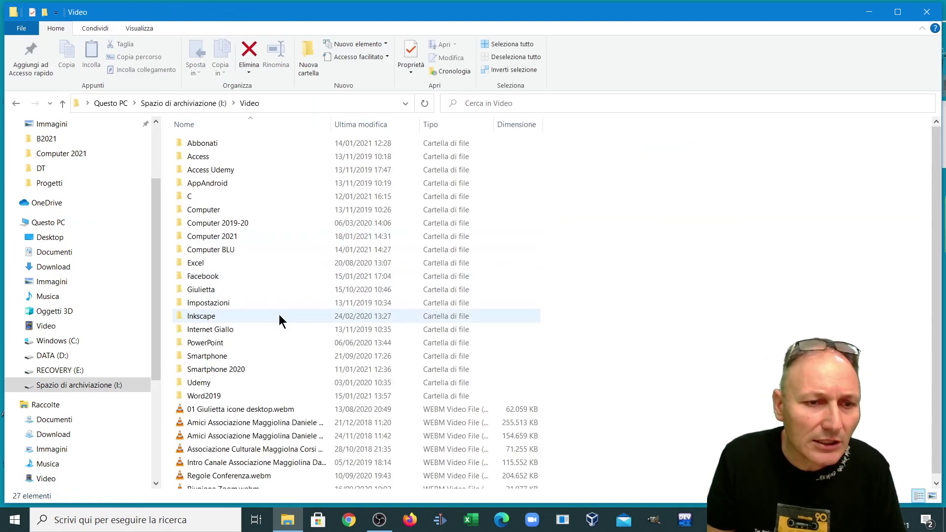
double_click(206, 238)
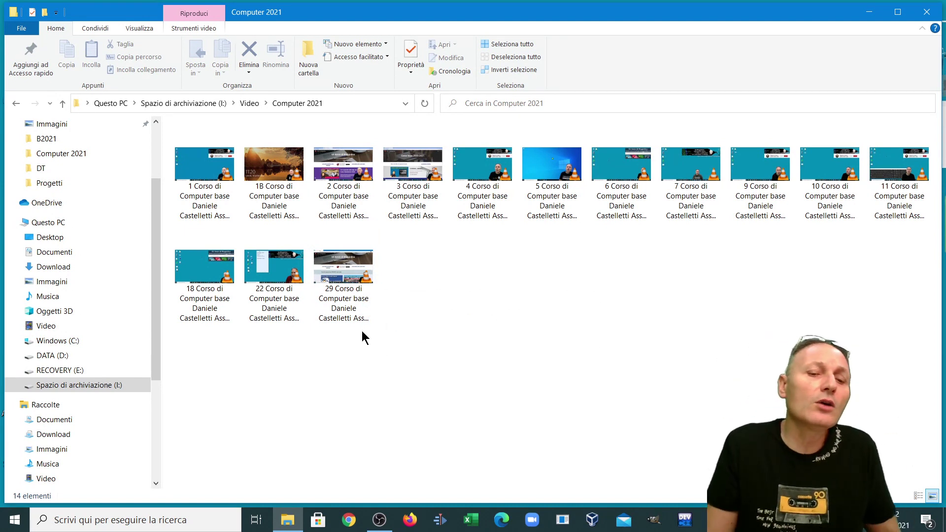
double_click(340, 269)
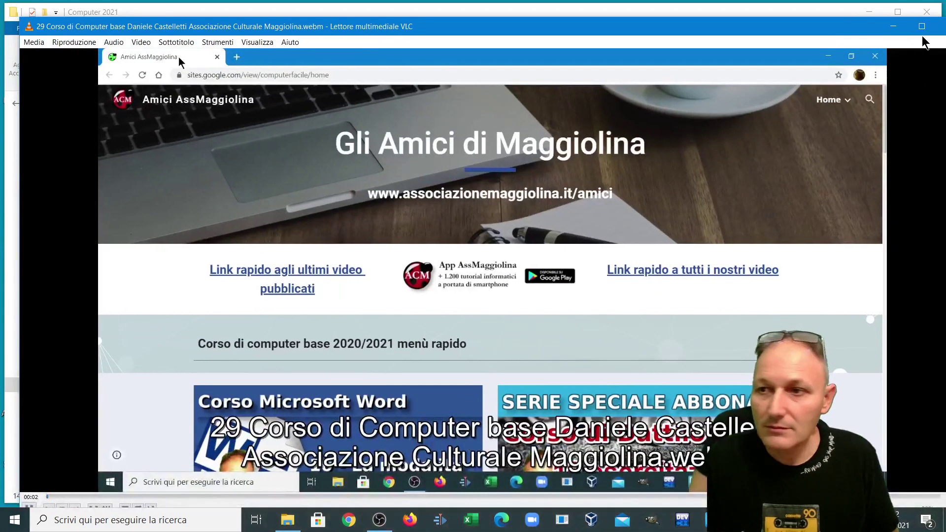
- Maximize the player window and pause the video before closing the player
left_click(922, 26)
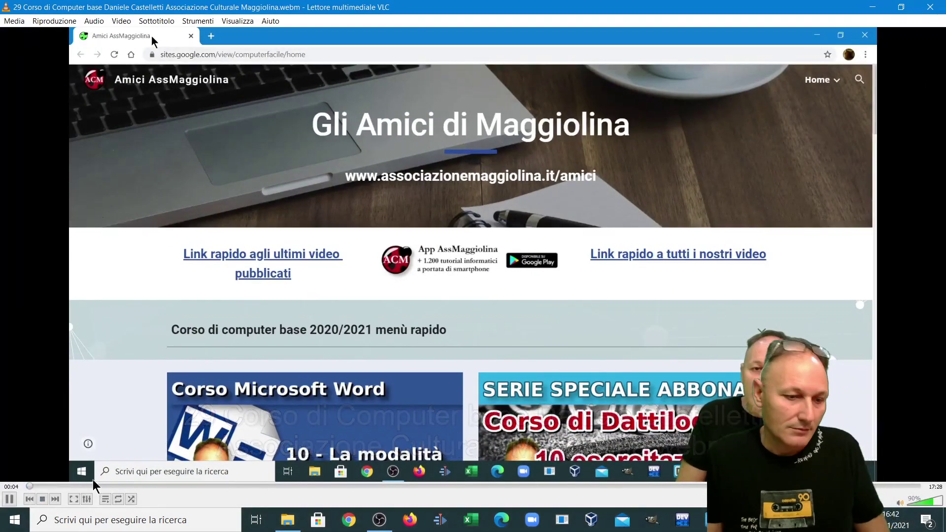
left_click(7, 499)
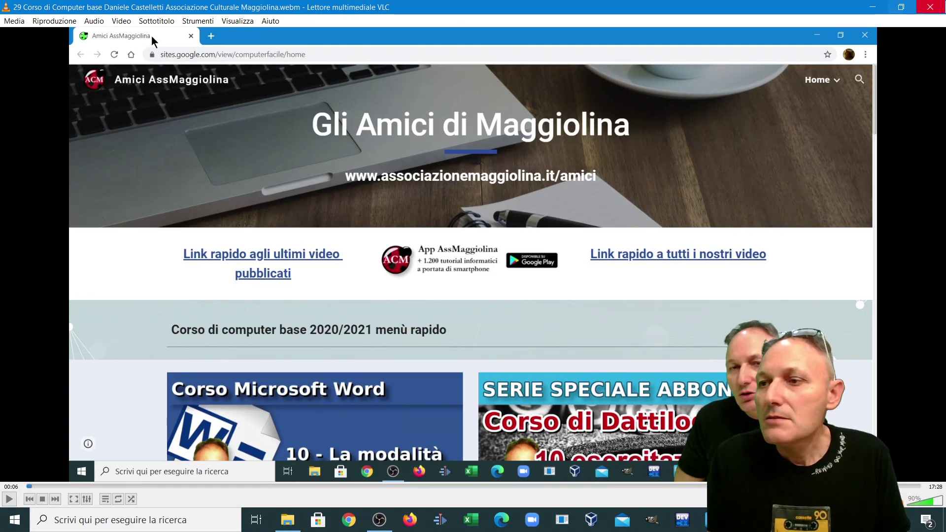
left_click(930, 7)
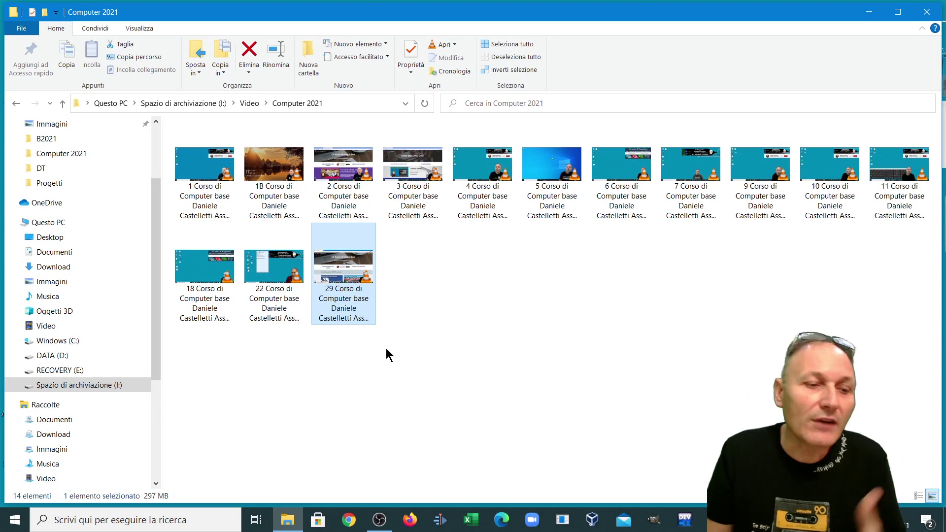
- Open the Video folder under Questo PC and browse to the first file in its File MKV group
left_click(46, 327)
scroll(296, 355, "down", 10)
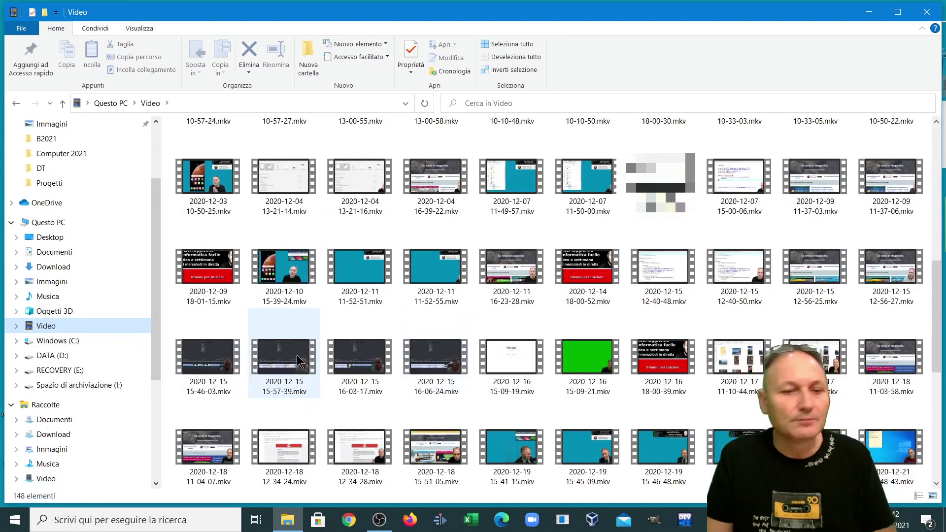
scroll(224, 232, "up", 15)
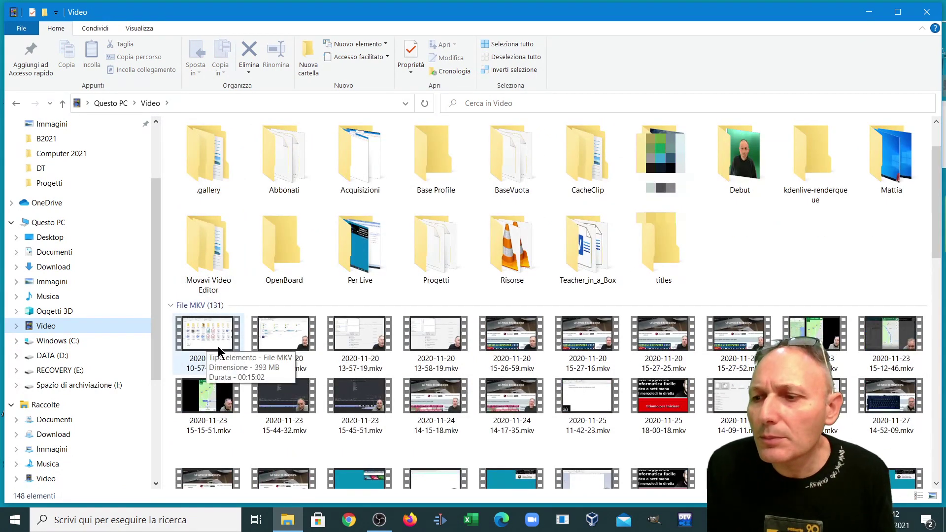
scroll(218, 345, "down", 3)
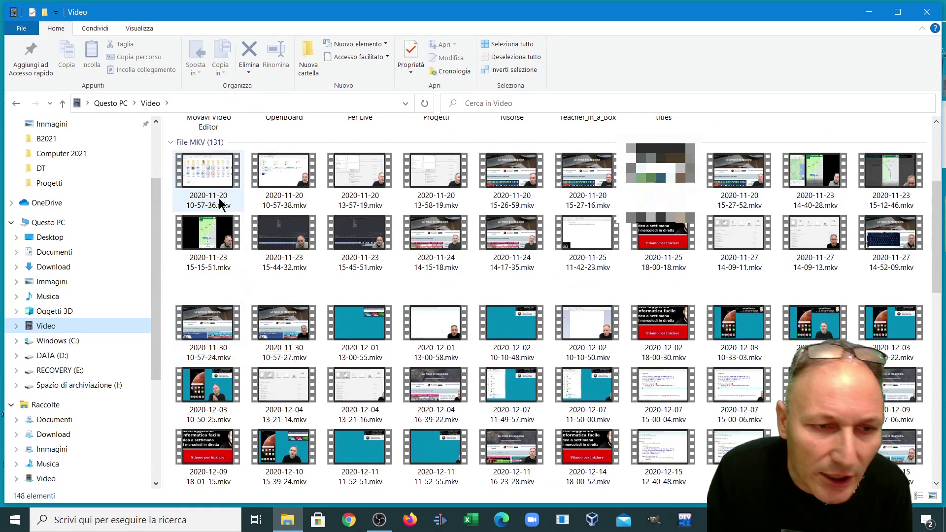
scroll(224, 192, "up", 3)
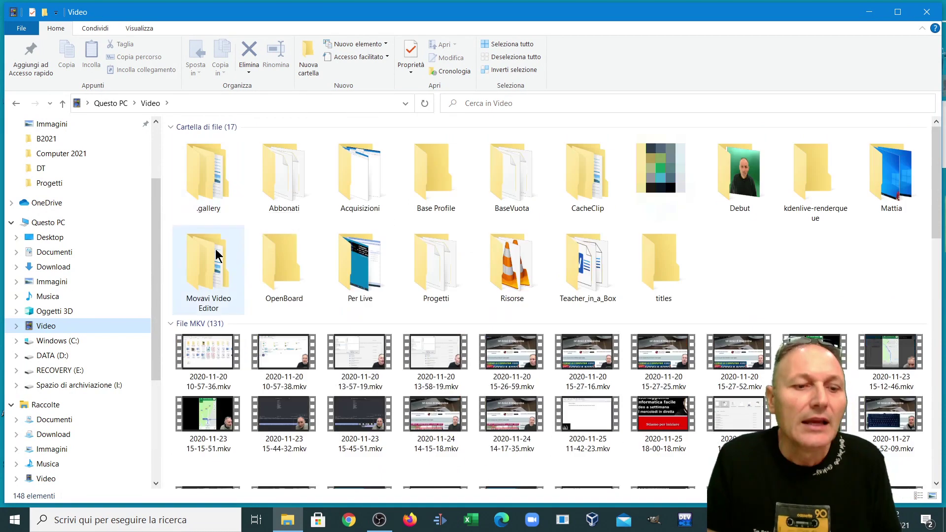
right_click(207, 350)
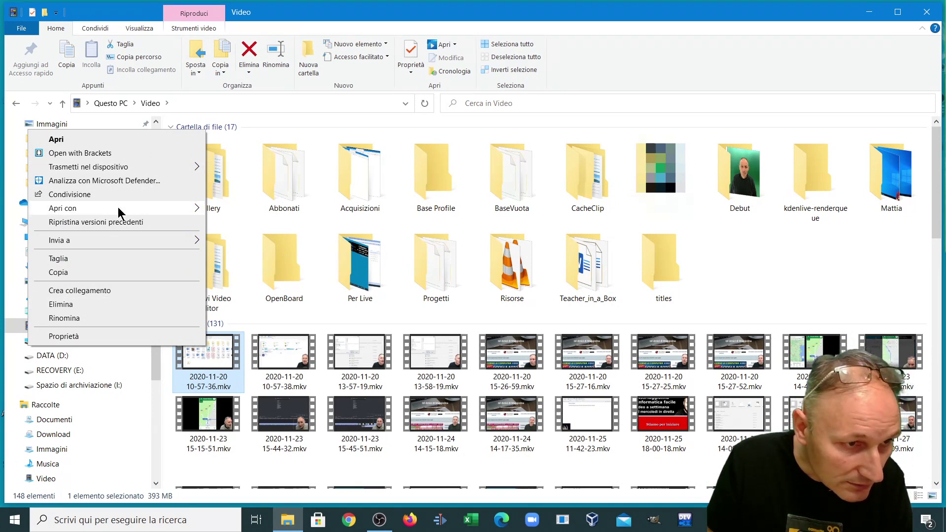
mouse_move(96, 208)
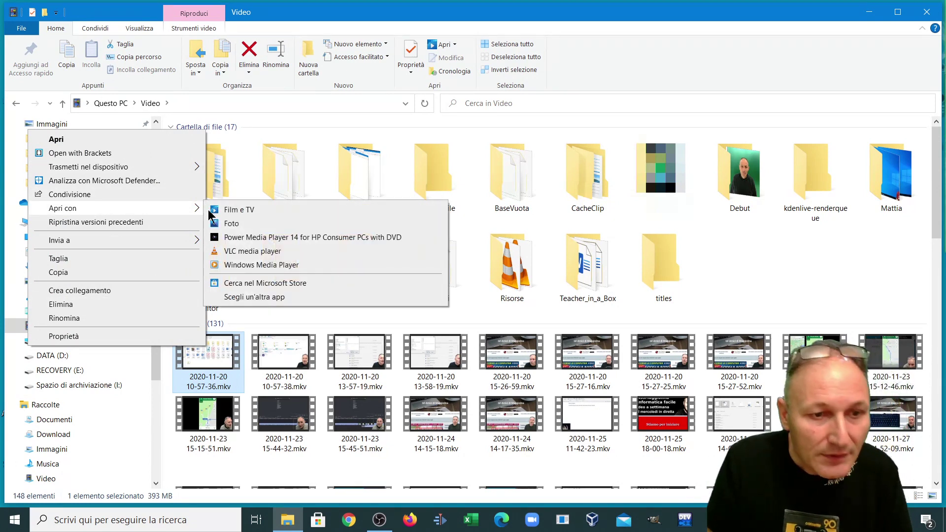
left_click(249, 297)
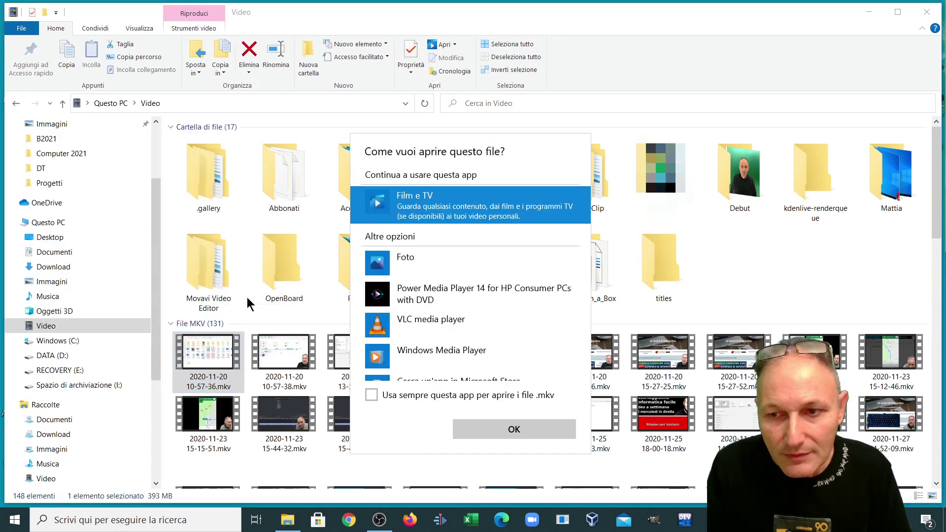
left_click(416, 326)
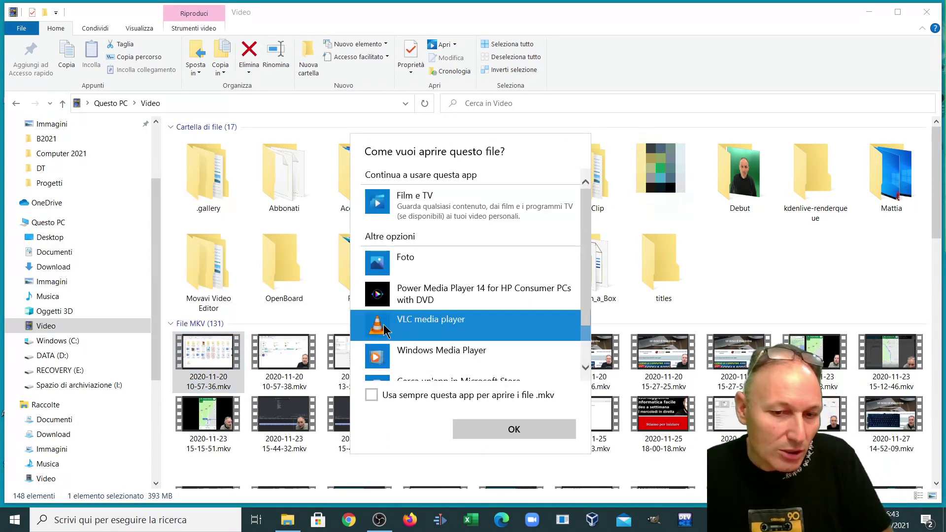
left_click(371, 395)
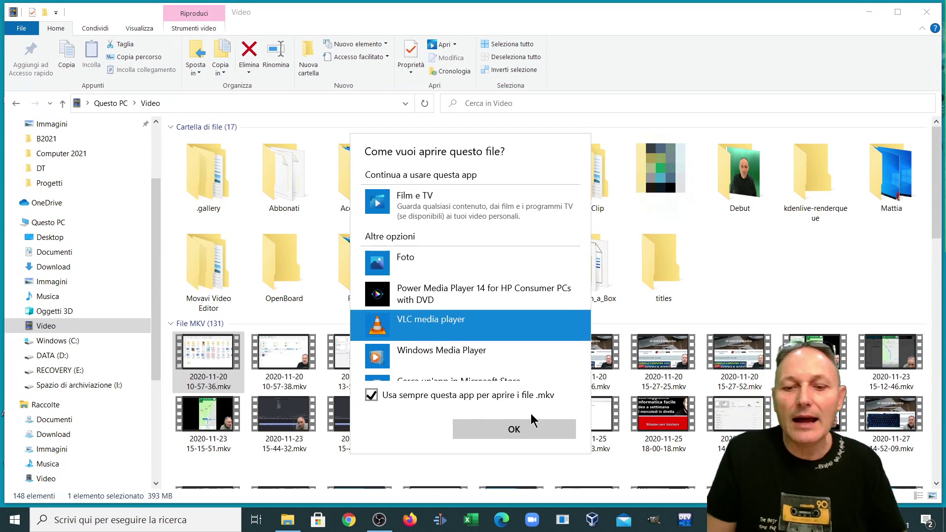
left_click(513, 429)
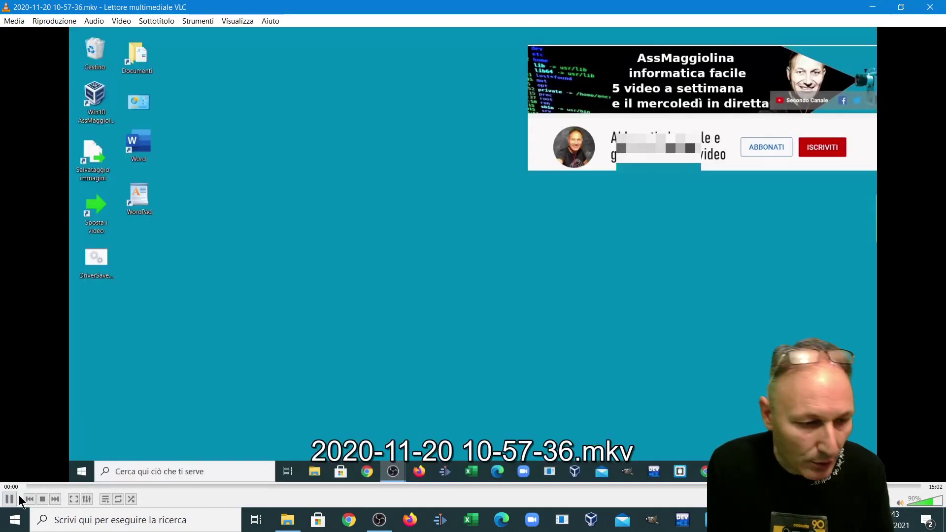
- Pause the playing MKV video and close the VLC player
left_click(10, 499)
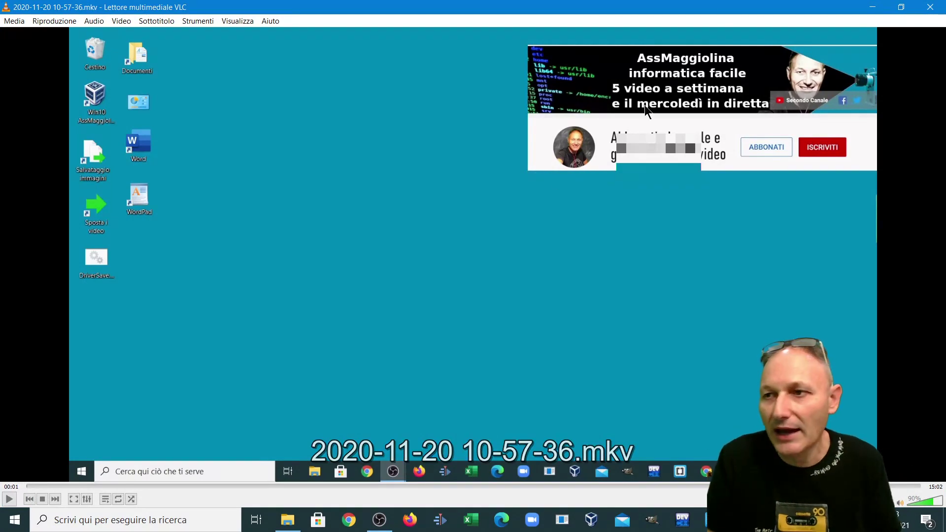
left_click(928, 8)
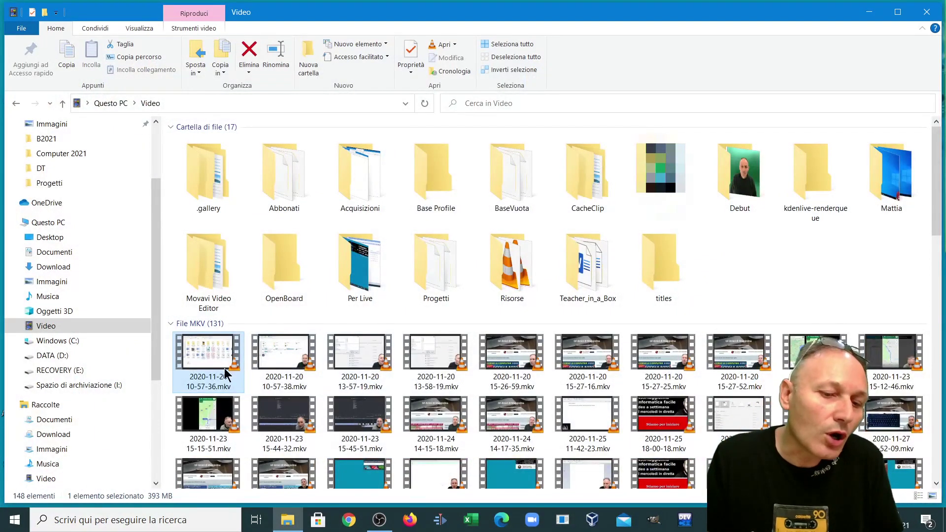